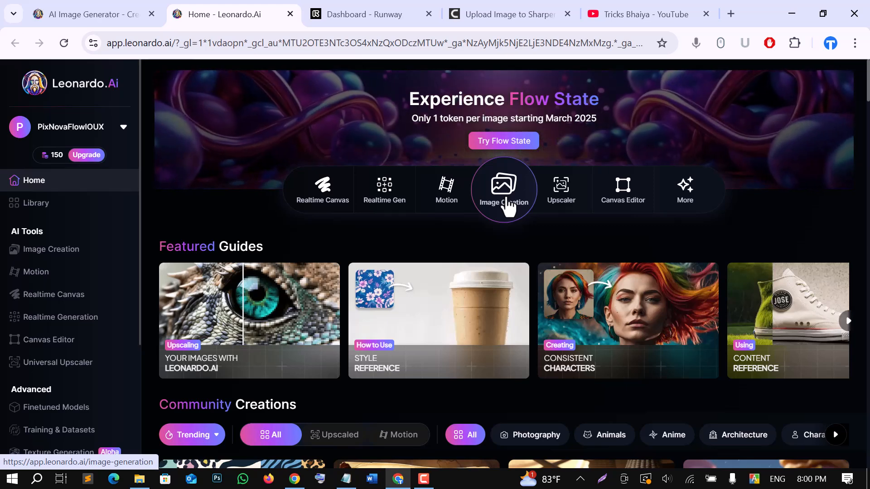
# Open the Image Creation tool and keep Flux Dev as the model preset.
pyautogui.click(505, 203)
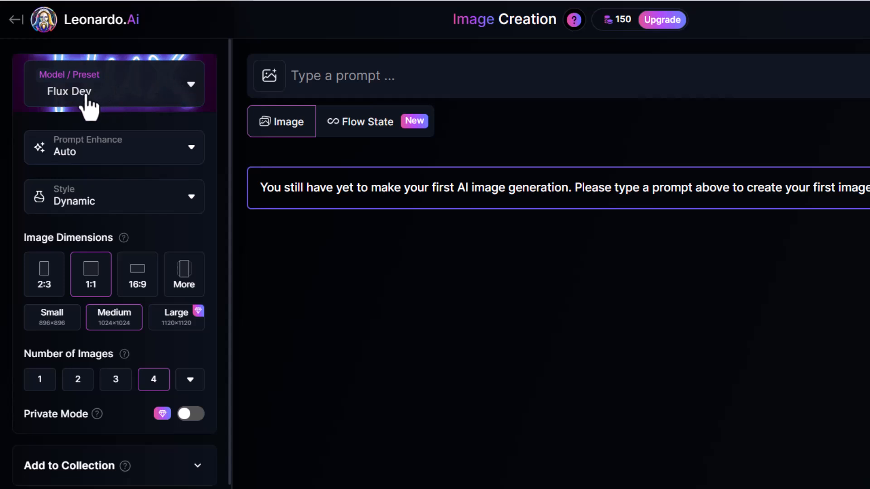
pyautogui.click(166, 83)
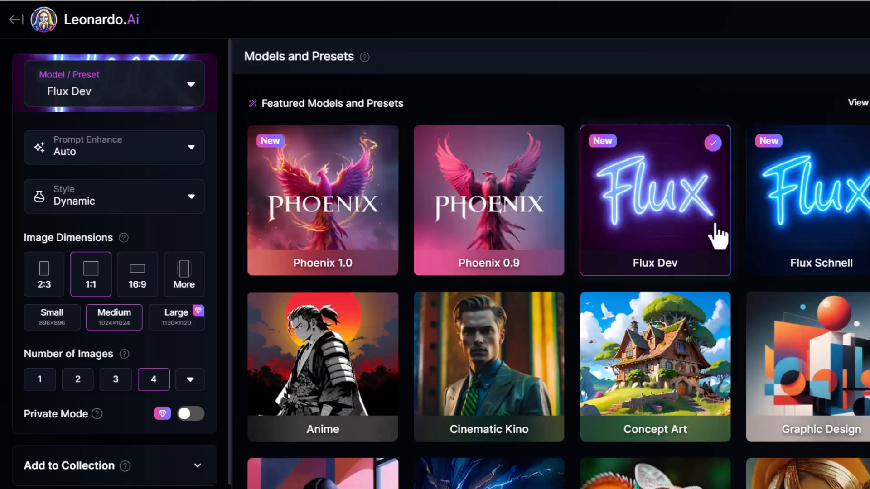
pyautogui.click(186, 88)
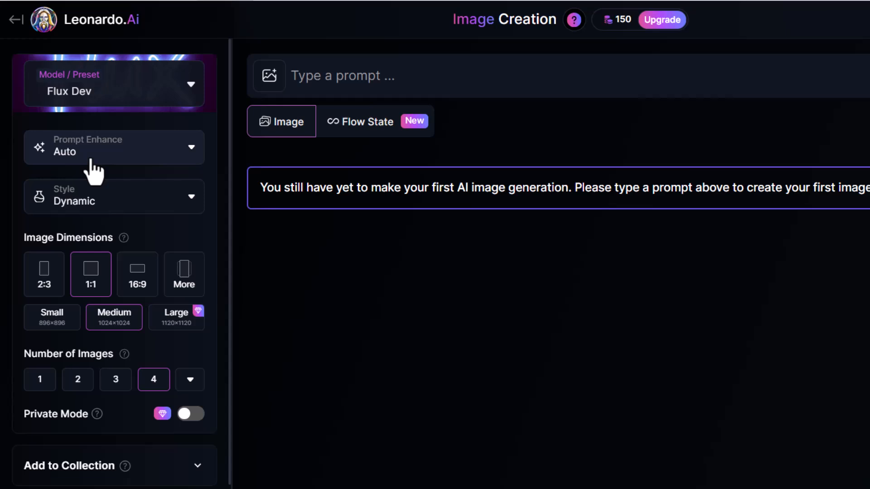
# Turn Prompt Enhance off and set the style to Portrait Cinematic.
pyautogui.click(189, 151)
pyautogui.click(50, 323)
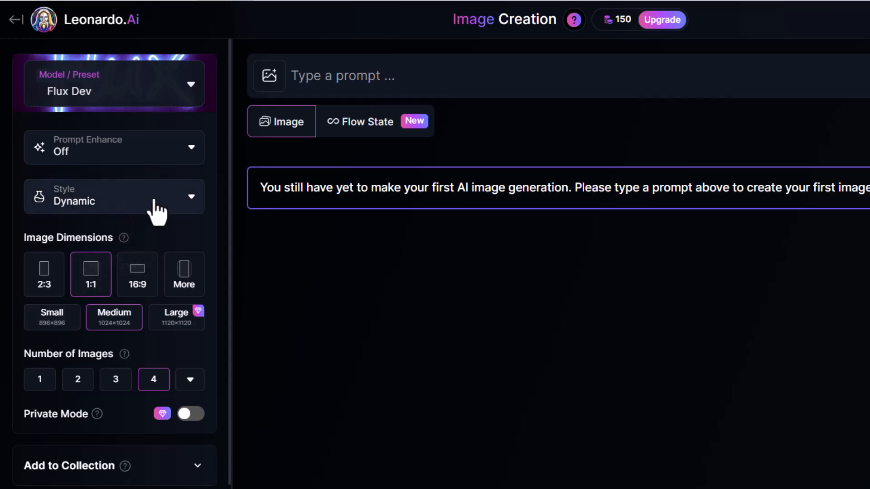
pyautogui.click(174, 211)
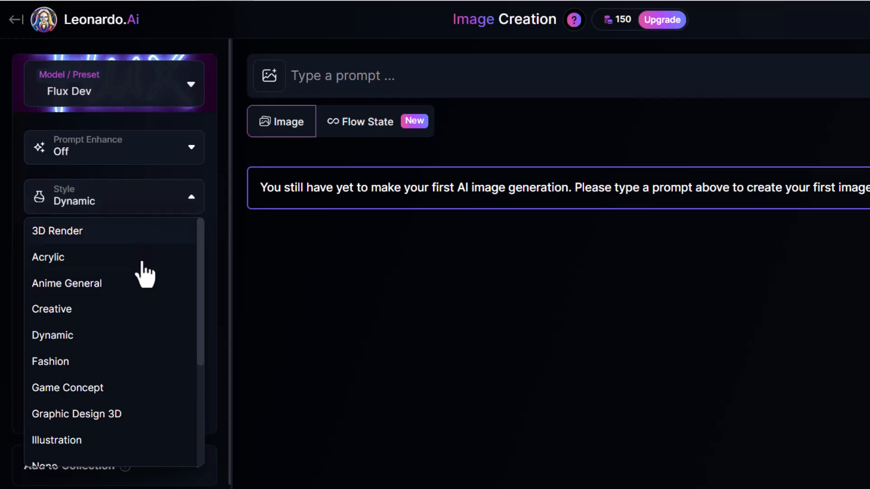
pyautogui.scroll(-2, 142, 270)
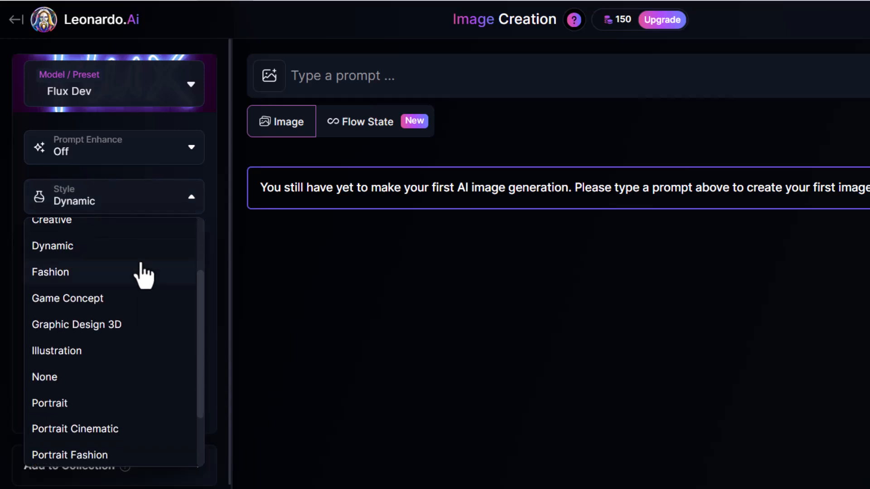
pyautogui.click(107, 429)
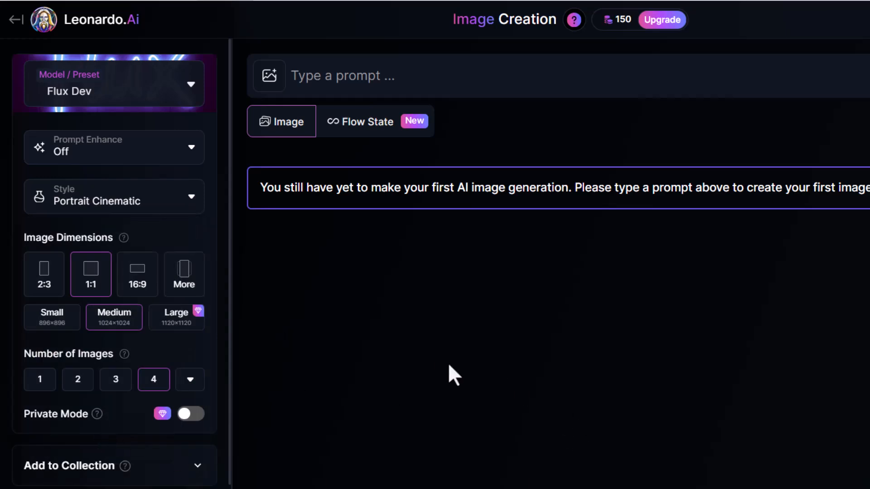
# Set the image dimensions to the Desktop (16:9) aspect ratio.
pyautogui.click(187, 287)
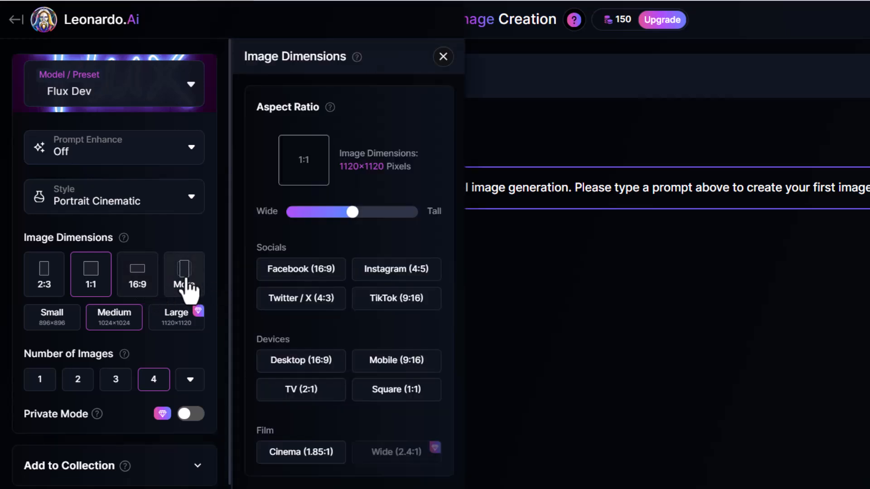
pyautogui.click(303, 363)
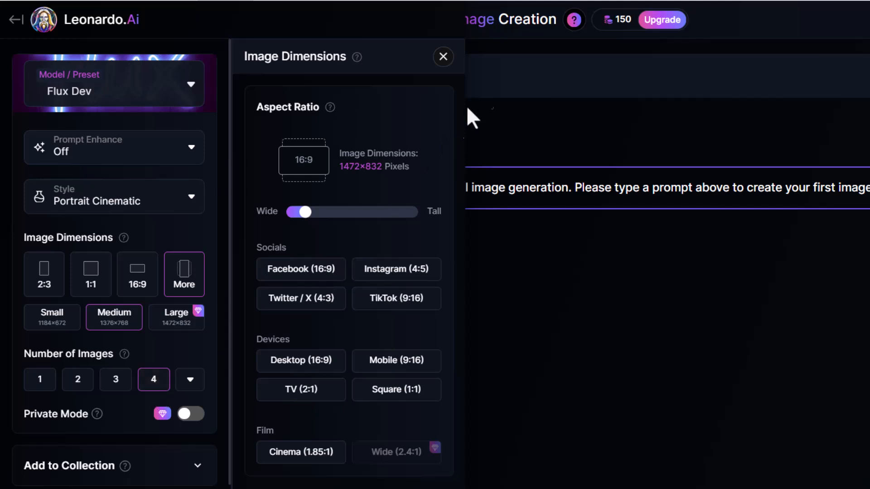
pyautogui.click(443, 56)
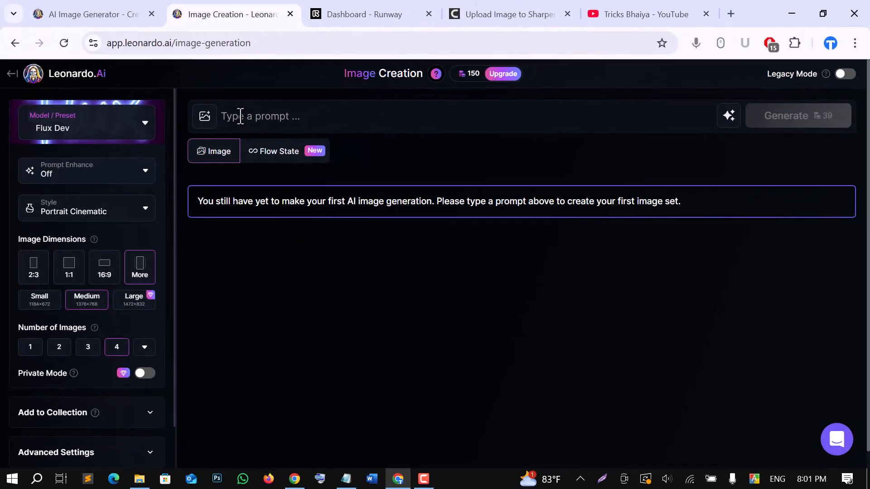
# Paste the prompt describing a Bangladeshi man in a yellow Tricks Bhaiya hoodie in a YouTube studio, and generate.
pyautogui.click(240, 116)
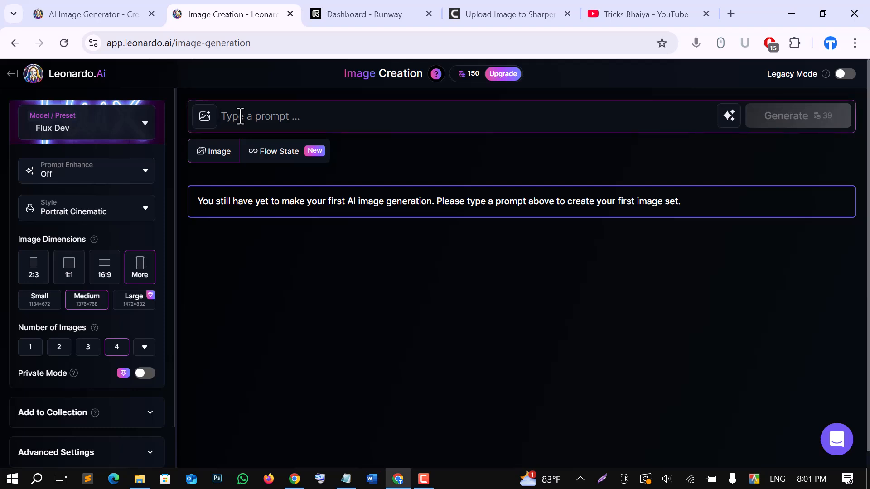
pyautogui.write('An Bangladeshi man sitting straight confidently on a modern gaming chair in his YouTube studio. He is wearing a bright yellow hoodie with Tricks Bhaiya boldly printed on it. His face is clearly visible and expressive. The man is gesturing with his hands, as if explaining something important, while looking directly at the camera. The studio background is illuminated with vibrant neon lights in shades of blue and pink, along with tech gadgets like a microphone, camera, and monitor, creating a professional and futuristic atmosphere')
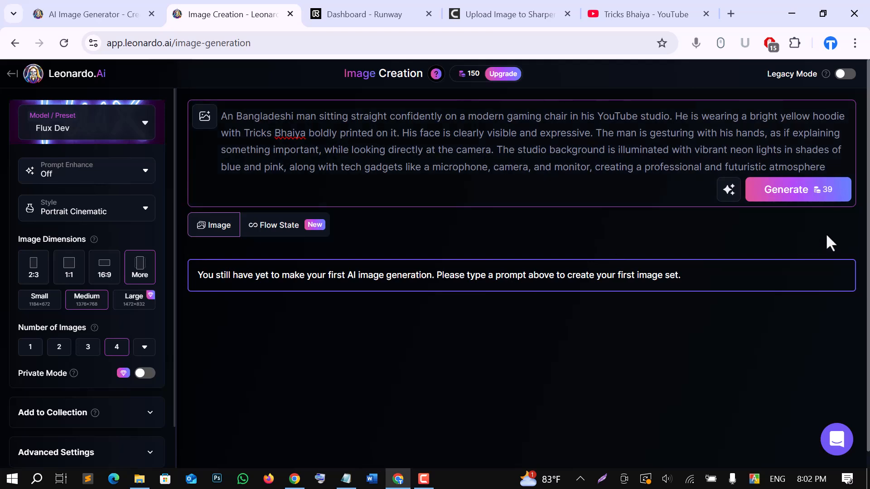
pyautogui.click(787, 205)
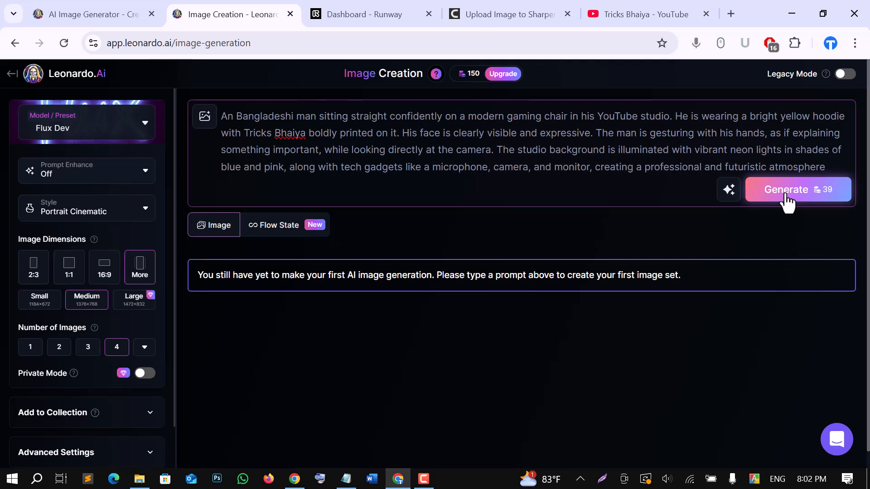
# Examine the four generated images.
pyautogui.scroll(-3, 496, 250)
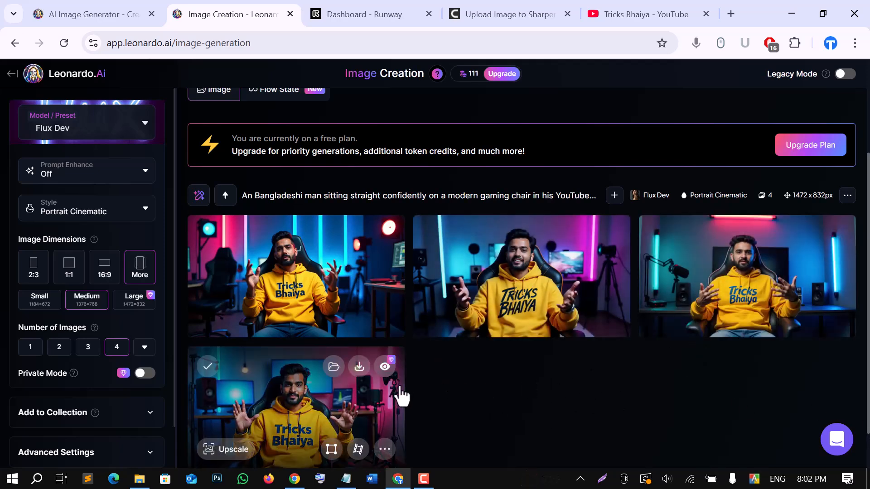
pyautogui.scroll(-1, 402, 396)
pyautogui.moveTo(532, 246)
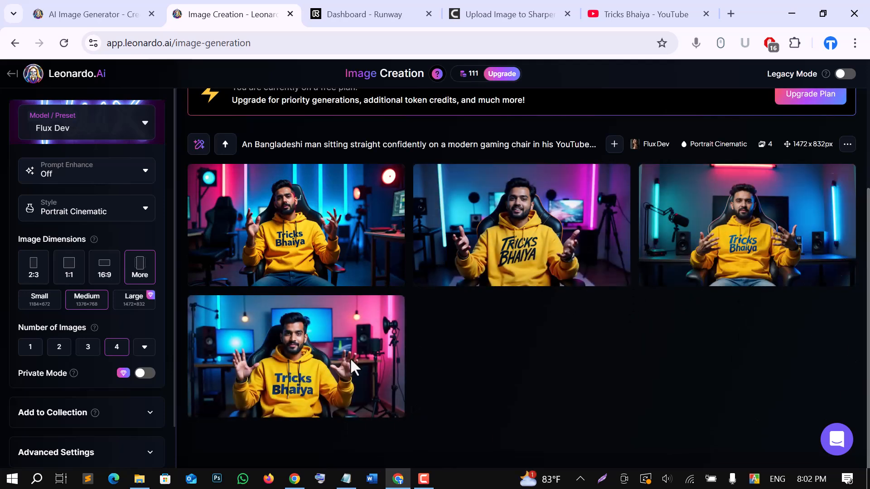
pyautogui.moveTo(301, 393)
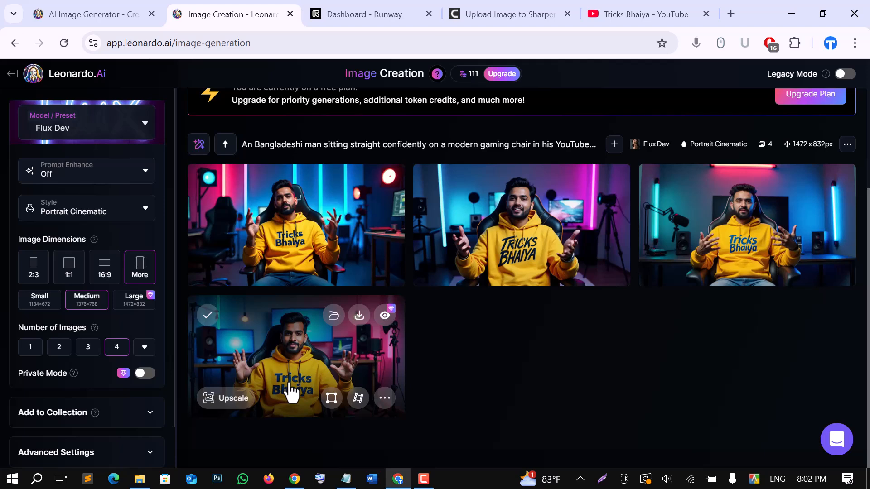
pyautogui.moveTo(780, 277)
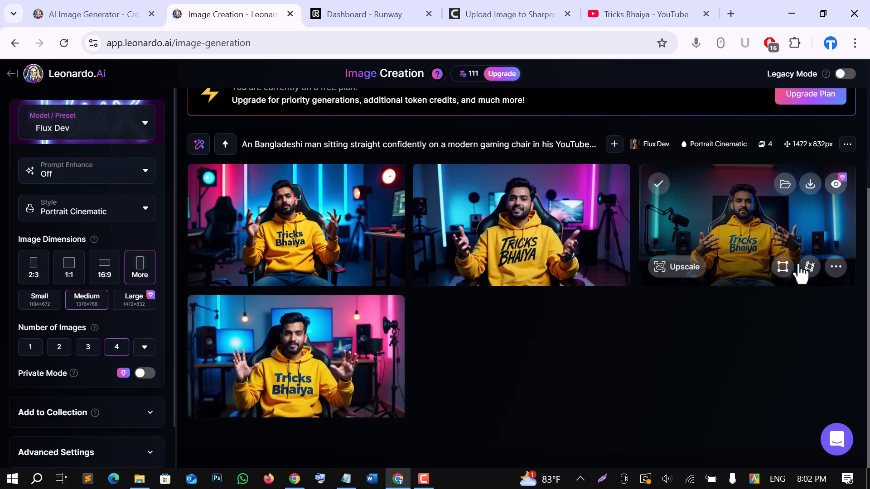
pyautogui.scroll(4, 491, 263)
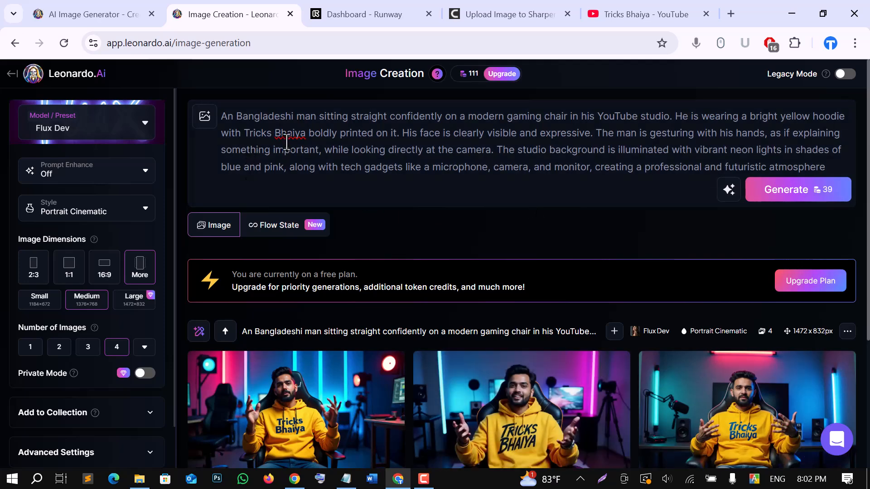
# Highlight the words Tricks Bhaiya in the prompt and compare the hoodie text in the images.
pyautogui.click(245, 131)
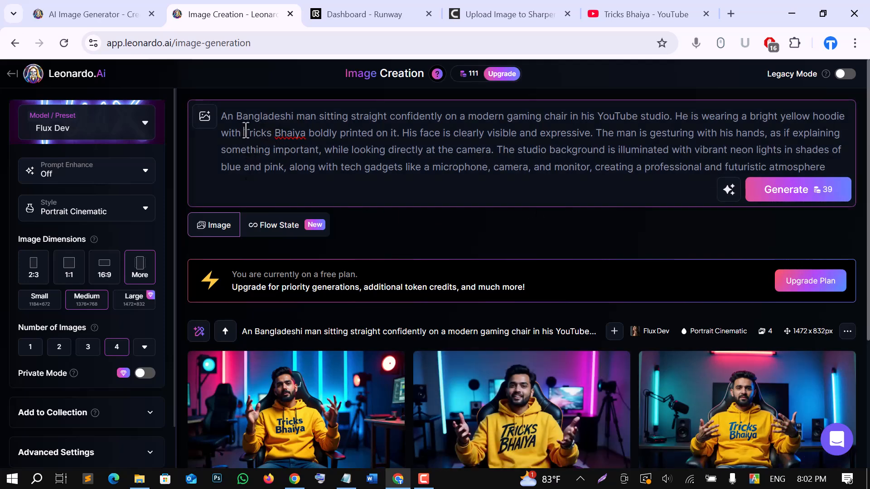
pyautogui.moveTo(245, 131); pyautogui.dragTo(305, 133)
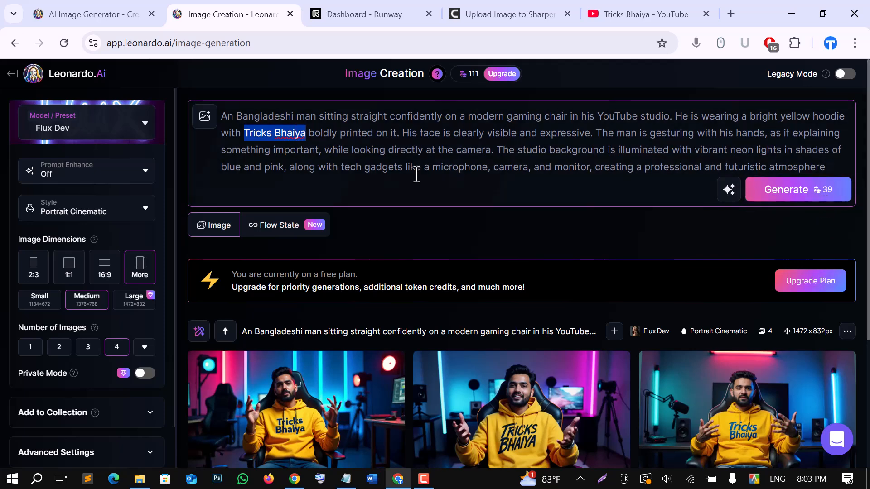
pyautogui.scroll(-1, 433, 404)
pyautogui.scroll(-1, 432, 404)
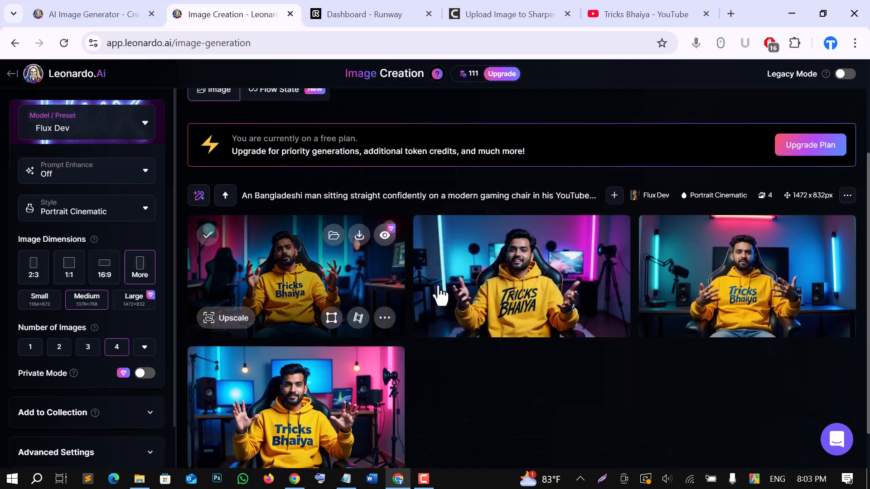
pyautogui.scroll(-1, 362, 254)
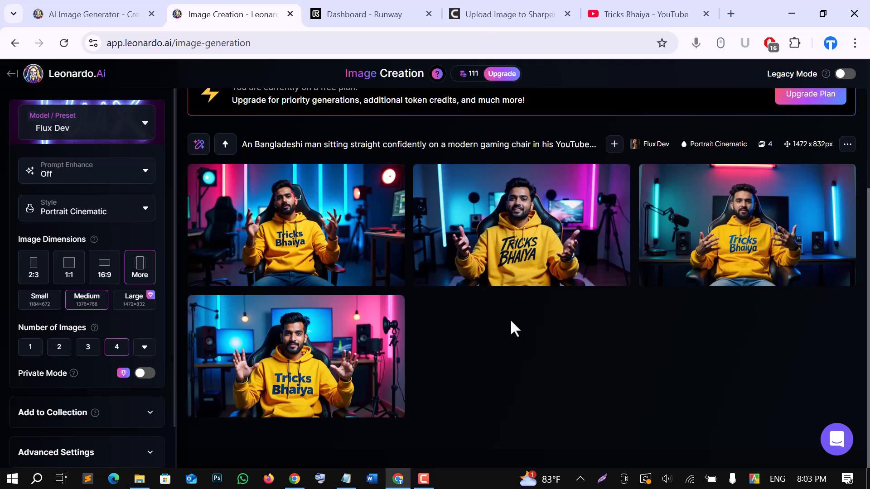
# Download the second generated image.
pyautogui.moveTo(584, 266)
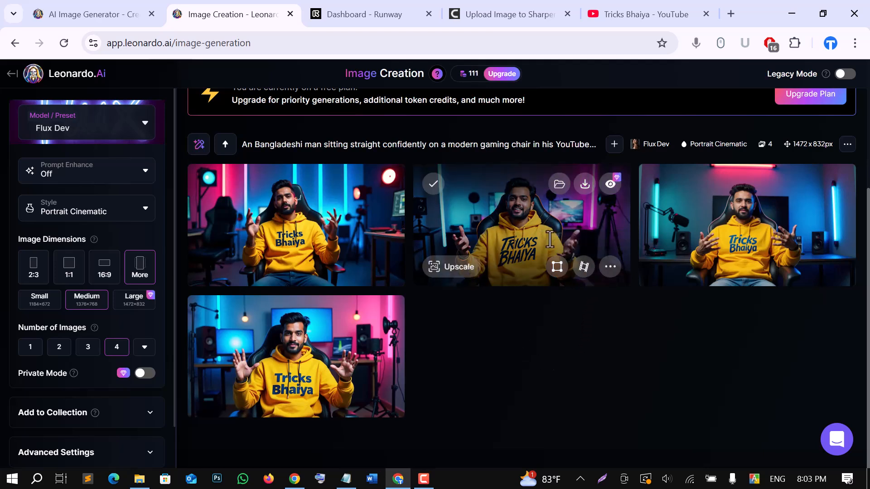
pyautogui.click(585, 186)
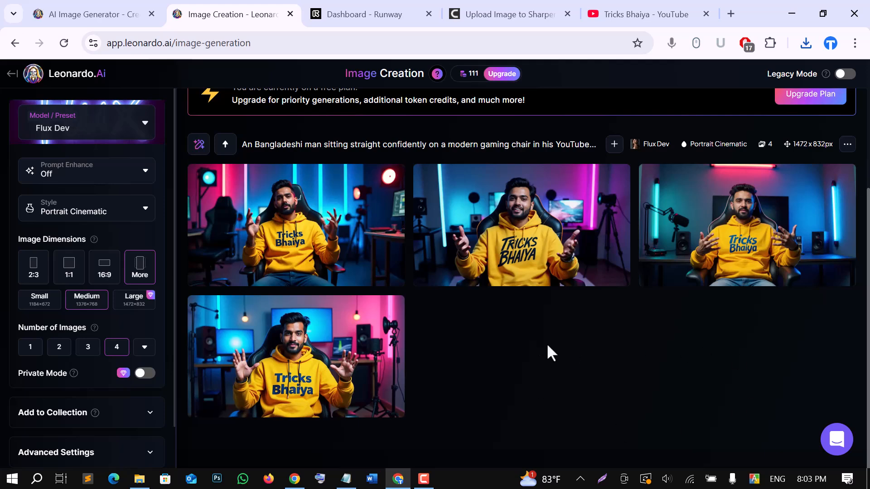
# Upload the downloaded image from the Downloads folder to the cutout.pro Photo Enhancer.
pyautogui.moveTo(516, 262)
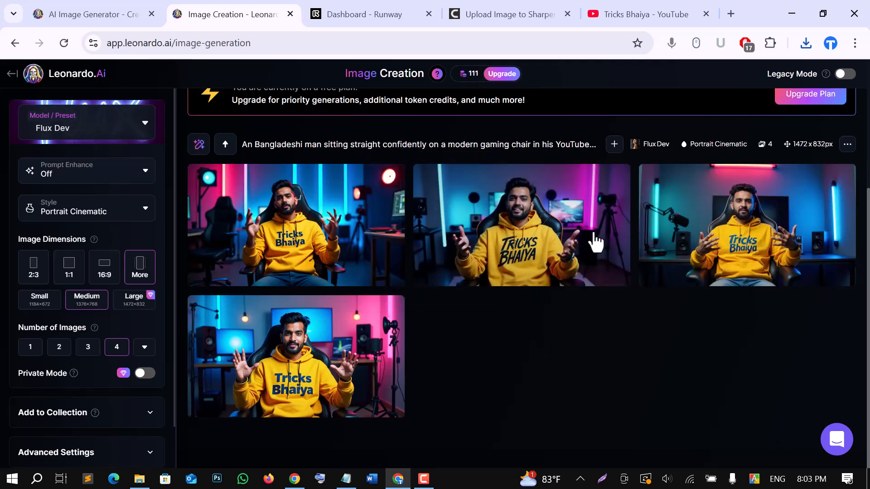
pyautogui.click(499, 11)
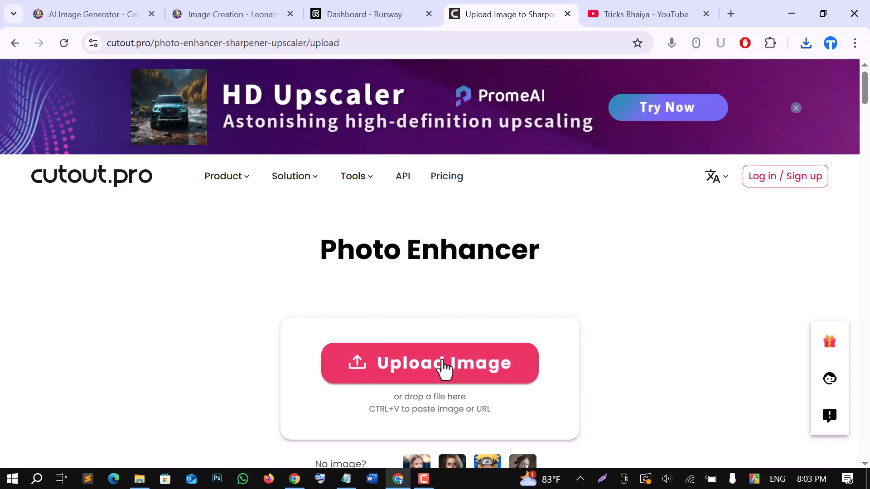
pyautogui.click(442, 361)
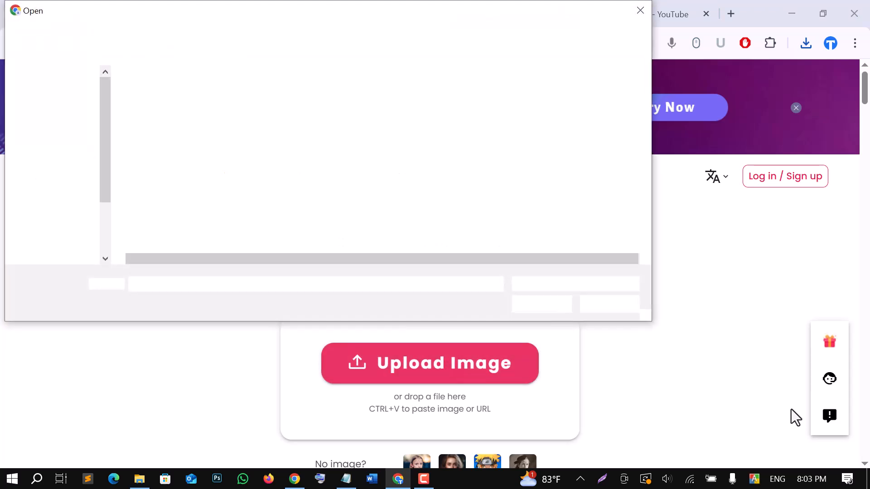
pyautogui.scroll(2, 58, 143)
pyautogui.scroll(3, 59, 152)
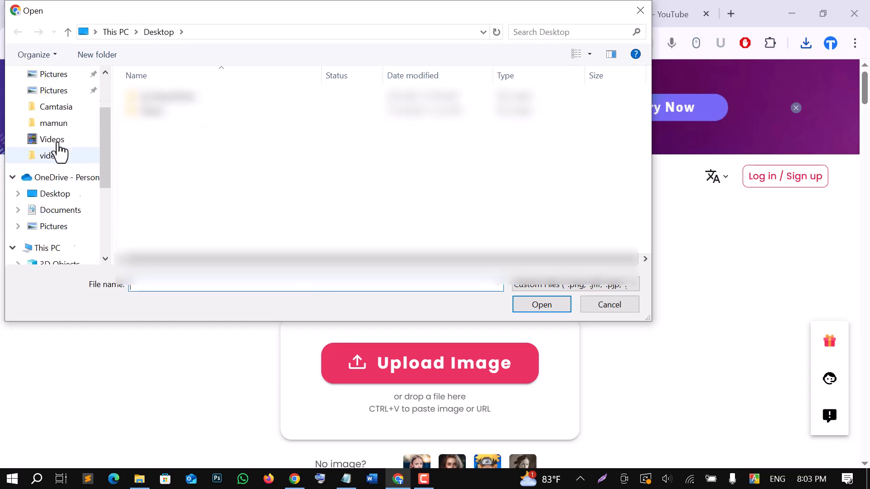
pyautogui.click(58, 119)
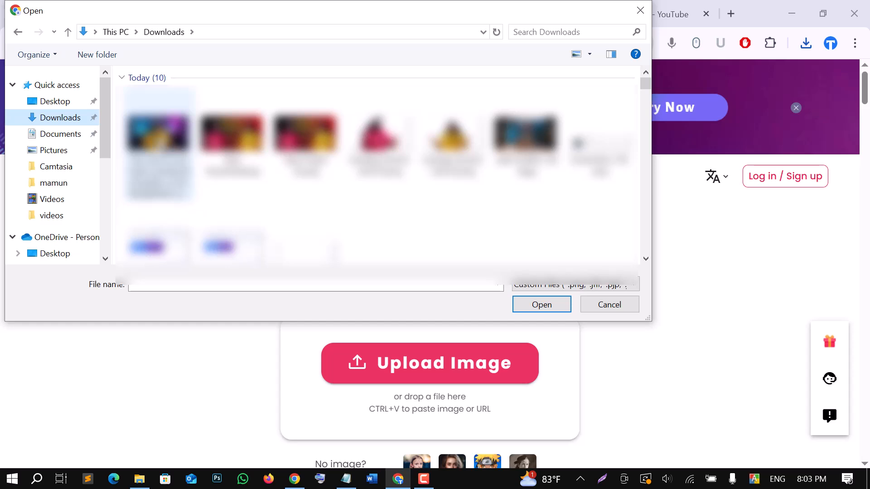
pyautogui.click(190, 199)
pyautogui.click(542, 305)
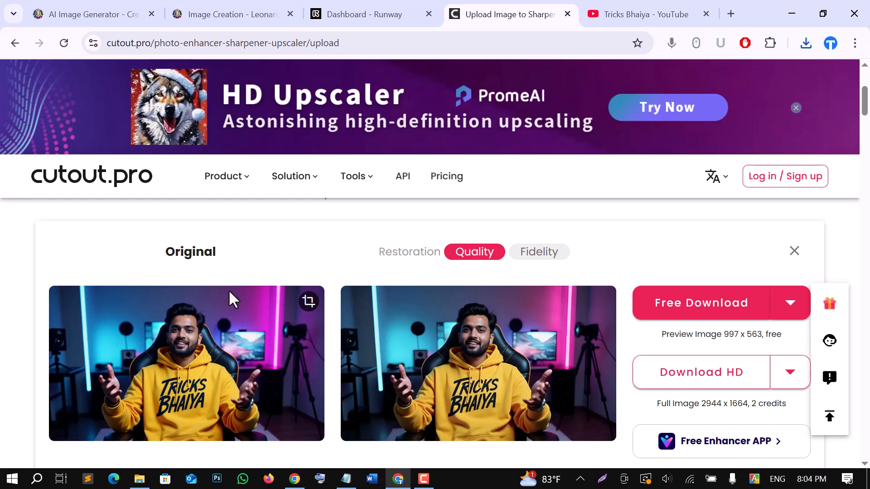
# Download the enhanced image as the free preview.
pyautogui.scroll(-2, 475, 326)
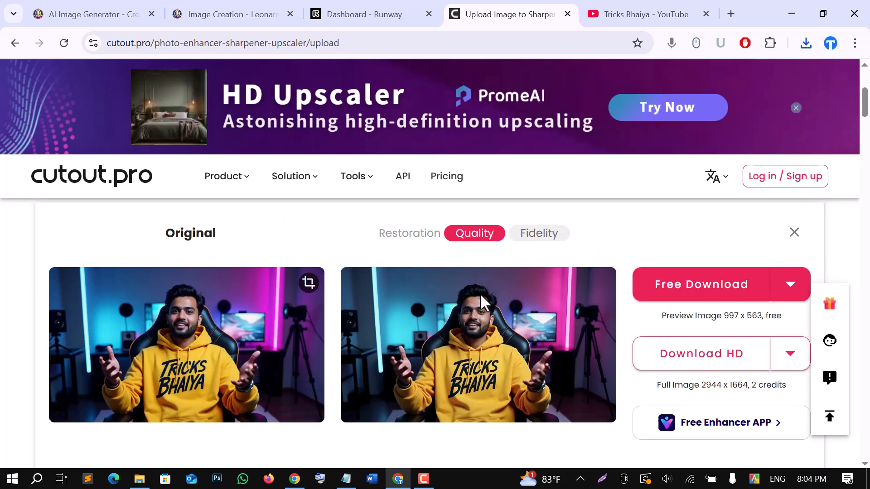
pyautogui.scroll(-2, 531, 315)
pyautogui.scroll(2, 532, 316)
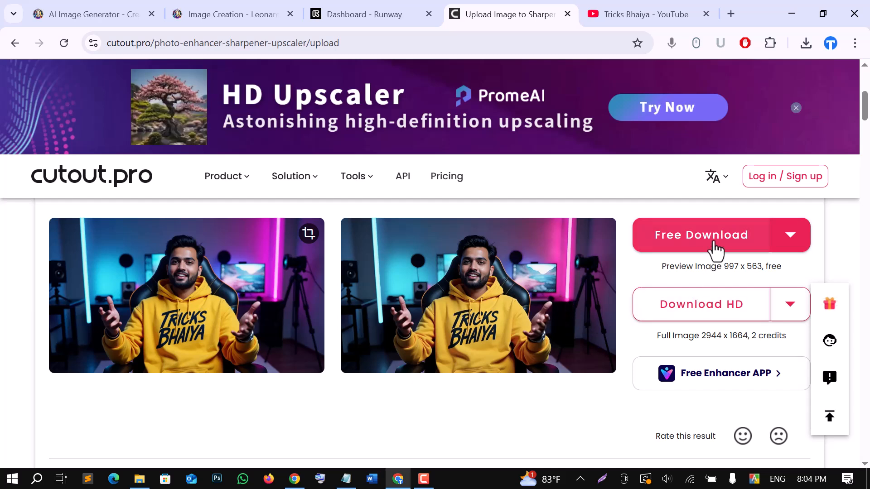
pyautogui.click(716, 240)
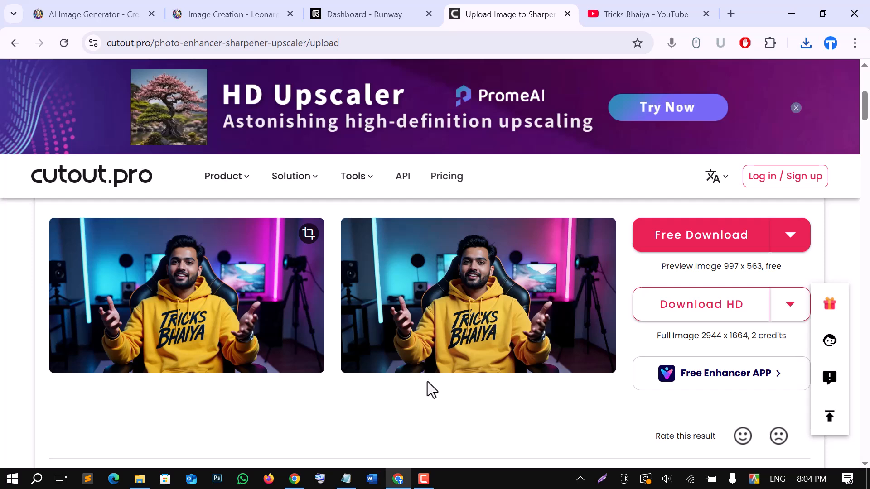
# Switch to the Photopea browser window.
pyautogui.moveTo(294, 478)
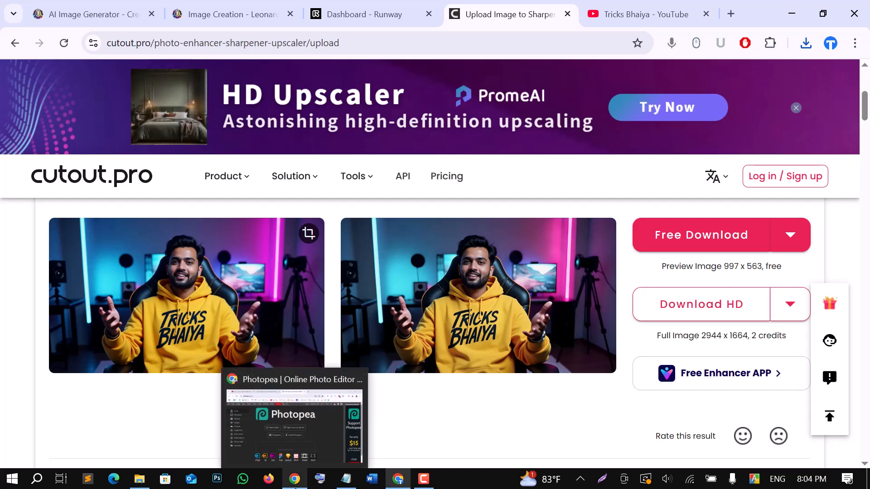
pyautogui.click(294, 416)
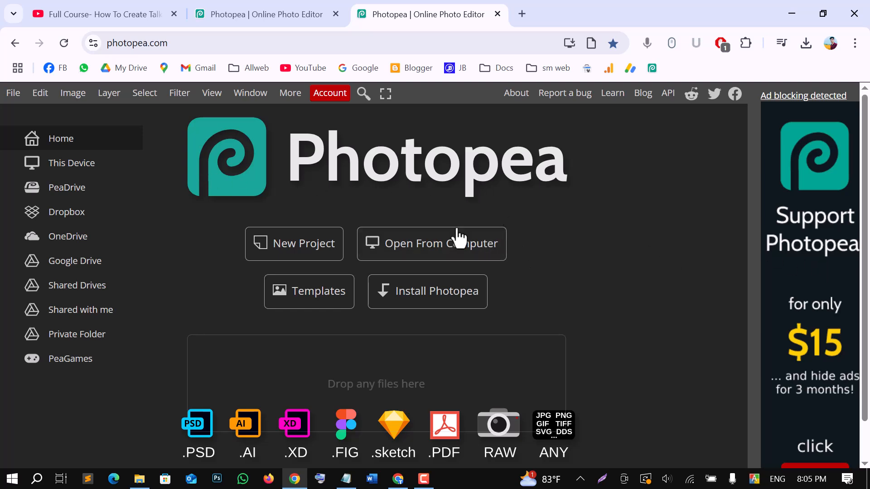
# Open the downloaded Flux_Dev portrait image from the Downloads folder in Photopea.
pyautogui.click(450, 255)
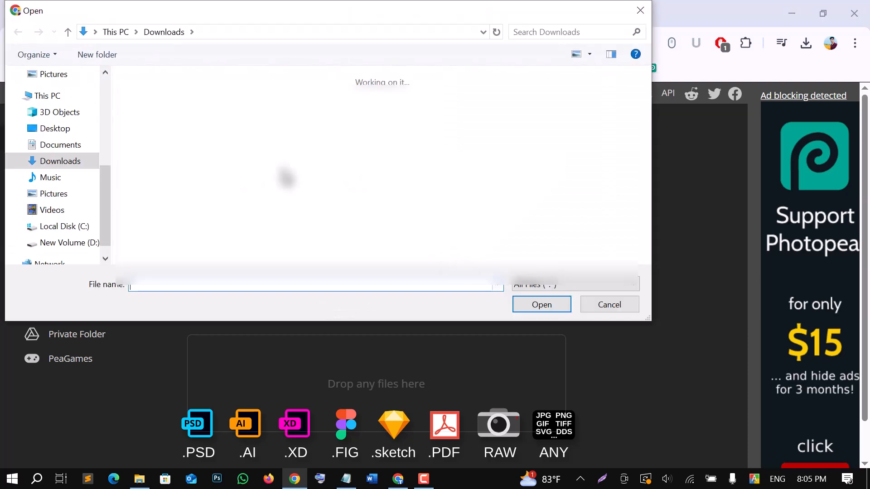
pyautogui.click(158, 145)
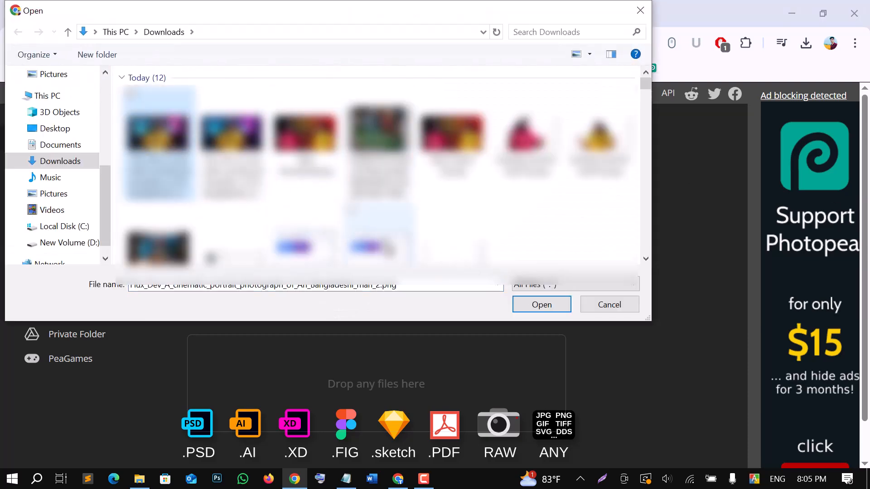
pyautogui.click(536, 304)
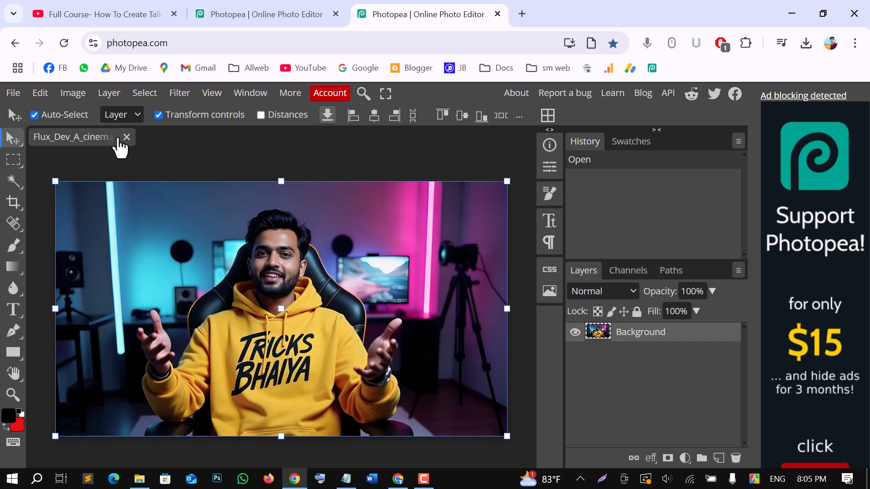
# Apply a Brightness/Contrast adjustment with brightness 62 and contrast -6 to the image.
pyautogui.click(88, 98)
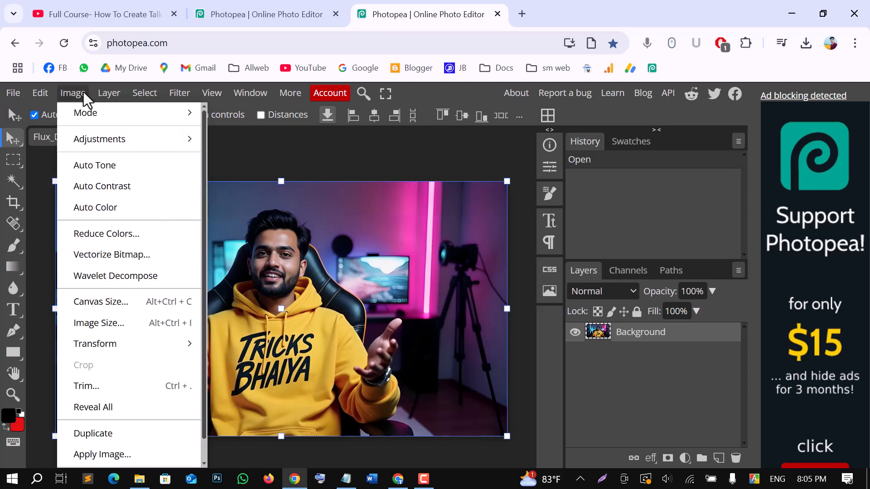
pyautogui.moveTo(99, 140)
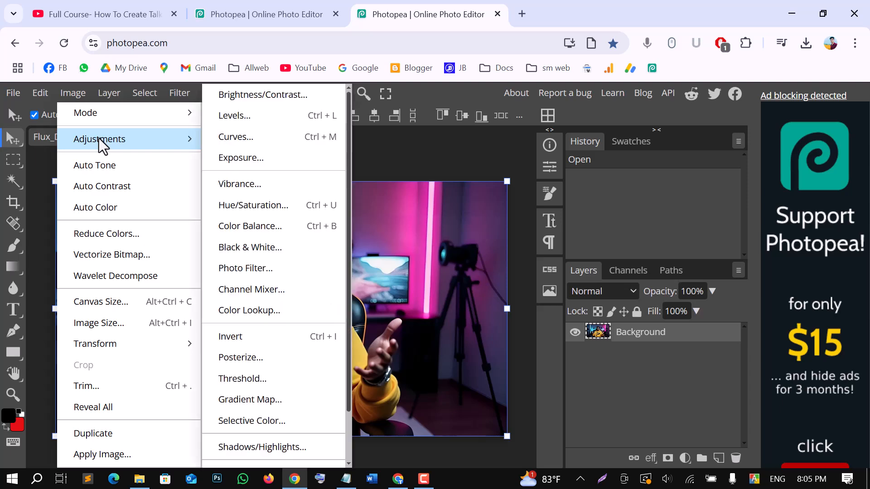
pyautogui.click(245, 96)
pyautogui.moveTo(289, 195); pyautogui.dragTo(723, 183)
pyautogui.moveTo(650, 233); pyautogui.dragTo(683, 244)
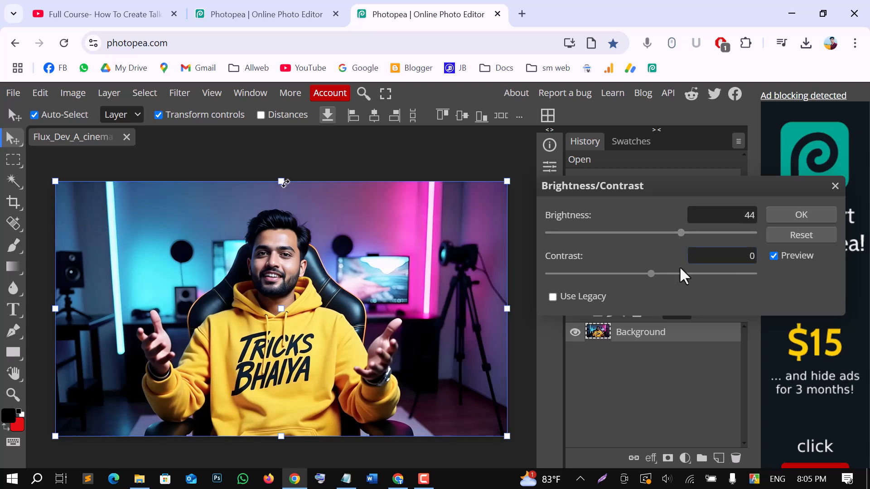
pyautogui.moveTo(651, 273)
pyautogui.mouseDown()
pyautogui.moveTo(663, 275)
pyautogui.moveTo(639, 274)
pyautogui.mouseUp()
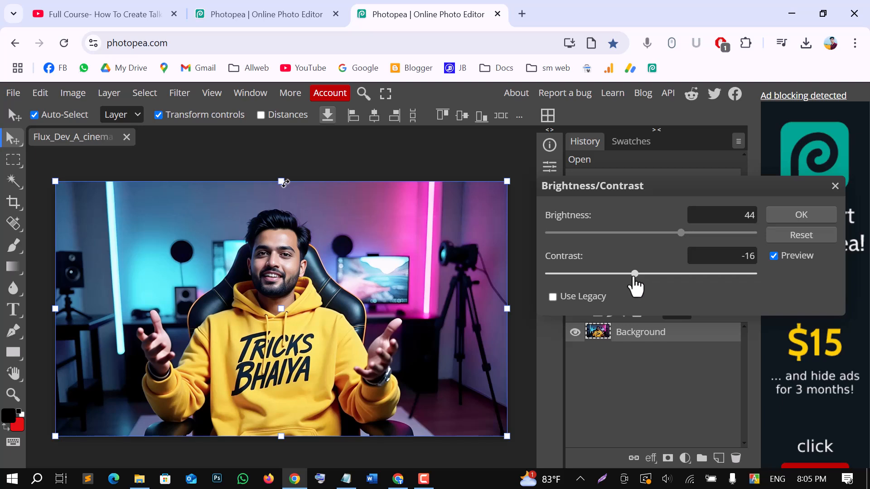
pyautogui.moveTo(635, 277)
pyautogui.mouseDown()
pyautogui.moveTo(658, 281)
pyautogui.moveTo(640, 281)
pyautogui.moveTo(645, 287)
pyautogui.mouseUp()
pyautogui.moveTo(681, 243); pyautogui.dragTo(696, 244)
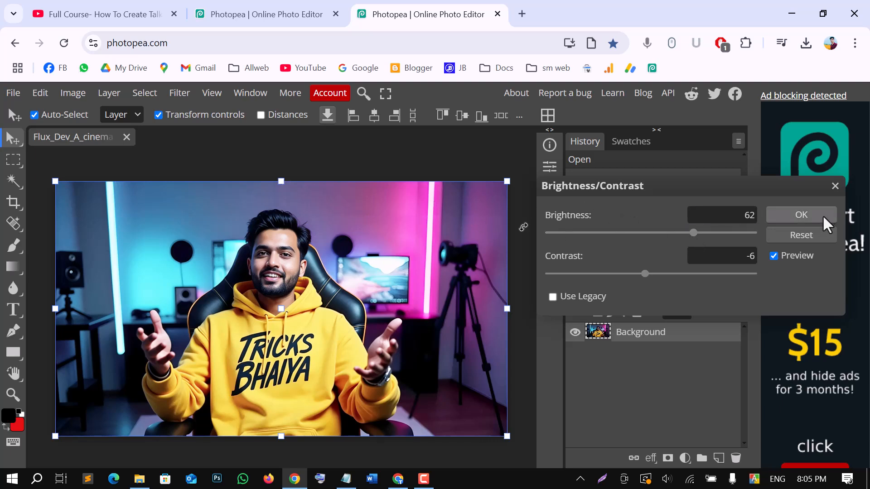
pyautogui.click(802, 219)
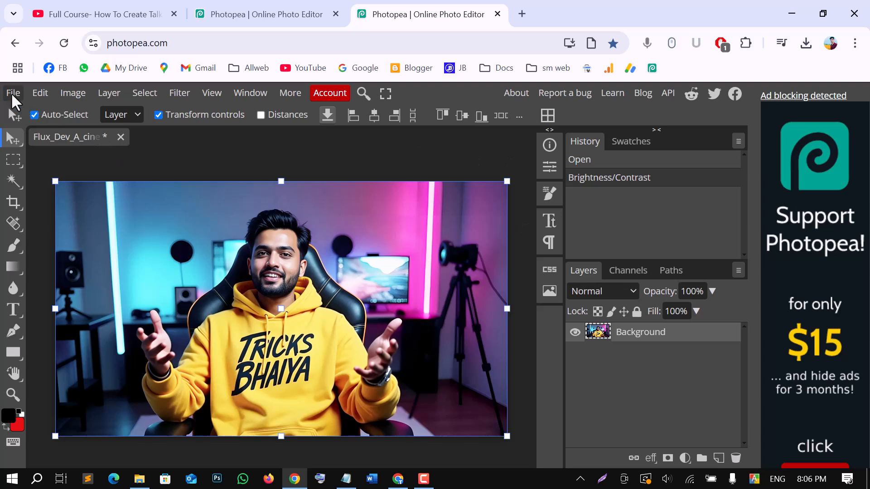
# Export the adjusted image as a PNG file and dismiss the ad-blocker notice.
pyautogui.click(11, 94)
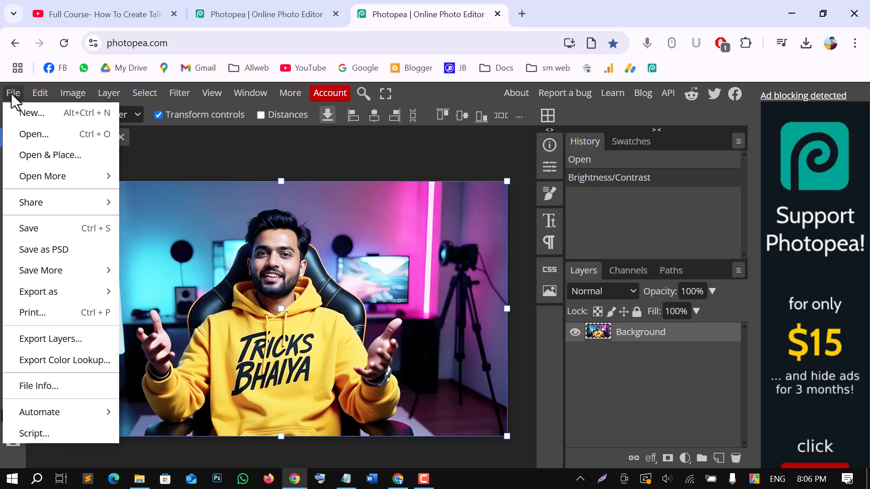
pyautogui.moveTo(36, 295)
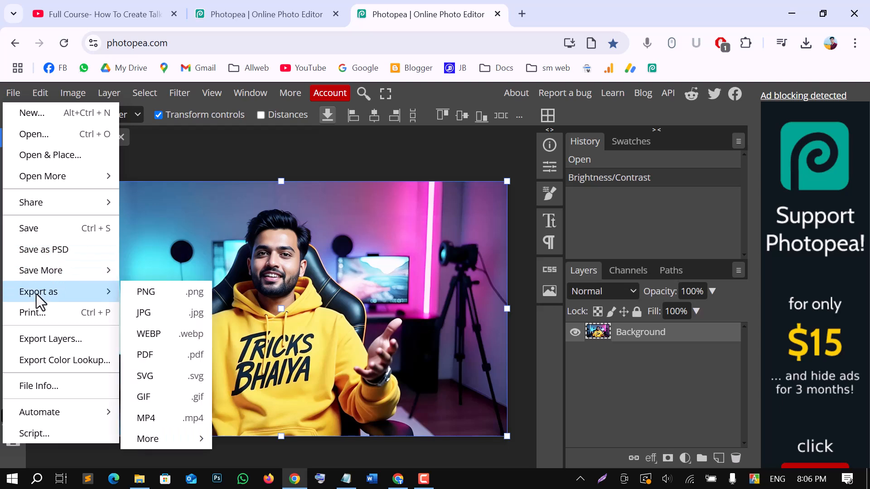
pyautogui.click(156, 293)
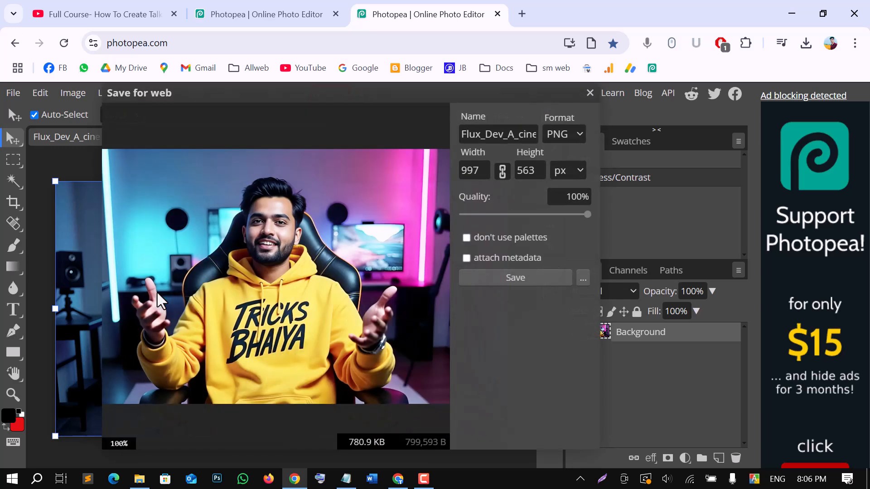
pyautogui.click(521, 278)
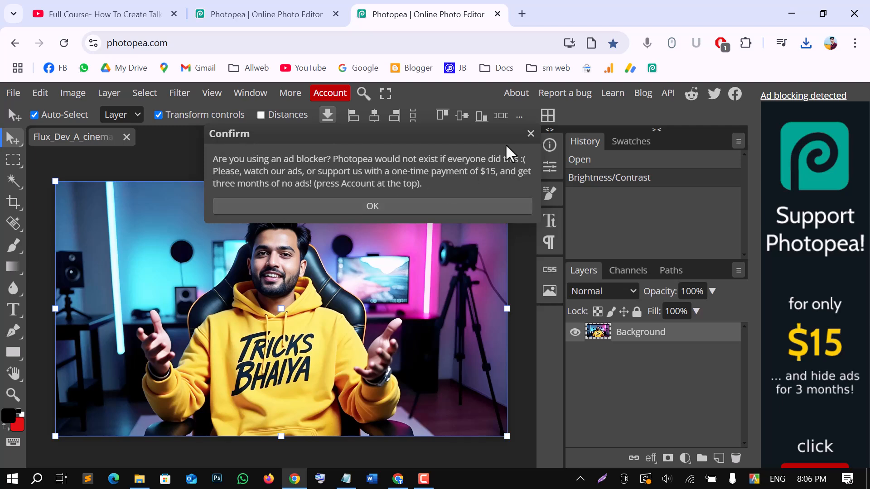
pyautogui.click(529, 134)
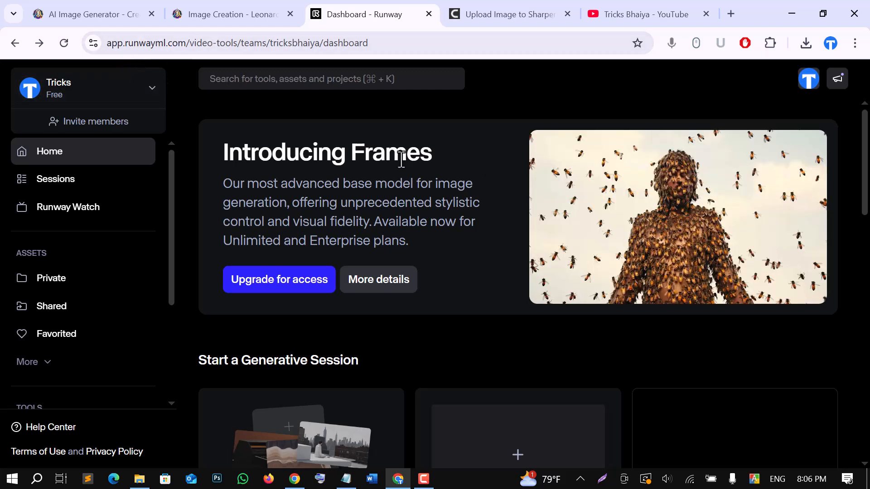
# Open the Generate Video tool in Runway.
pyautogui.scroll(-5, 401, 165)
pyautogui.scroll(5, 457, 217)
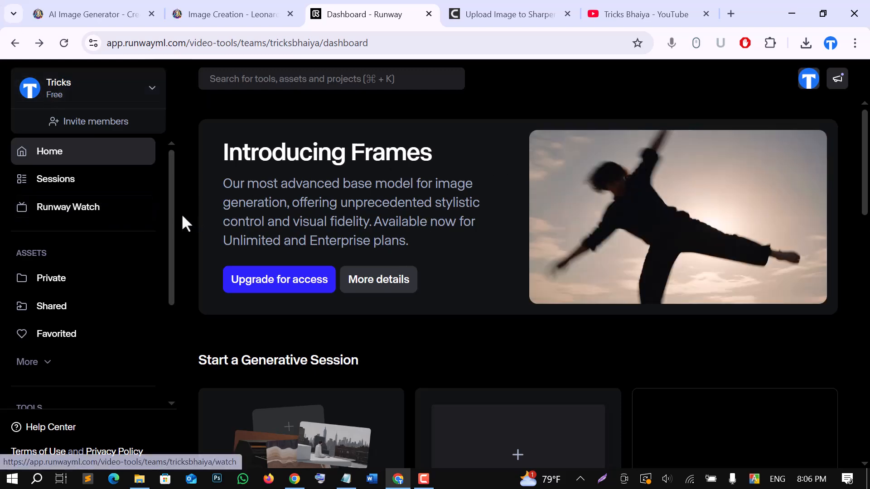
pyautogui.scroll(-1, 164, 220)
pyautogui.scroll(-2, 164, 222)
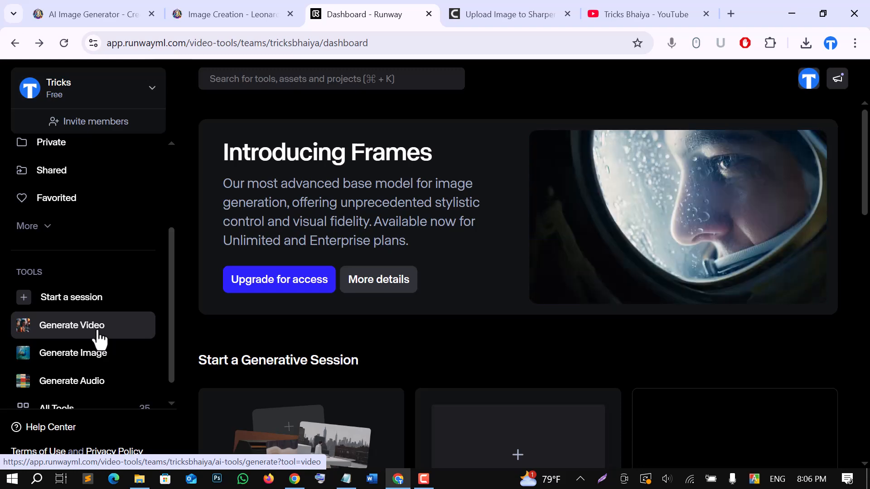
pyautogui.click(98, 336)
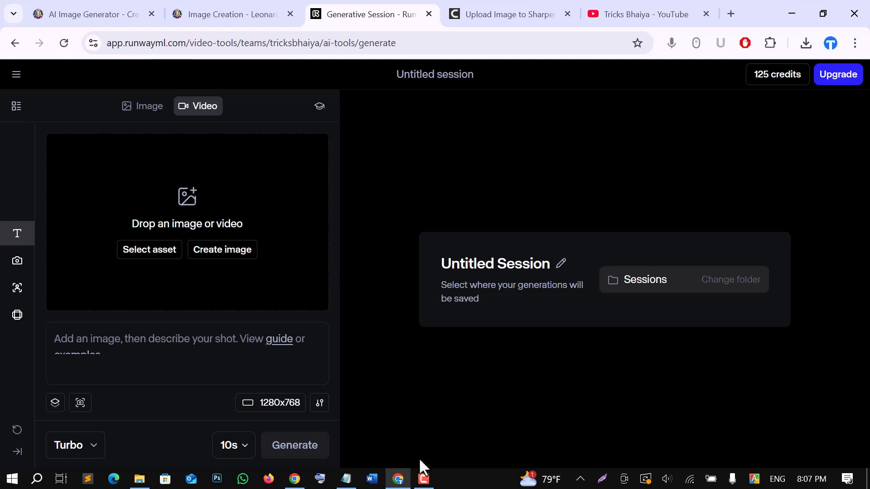
# Upload the exported Flux_Dev image from the Downloads folder as the video's source image.
pyautogui.click(421, 483)
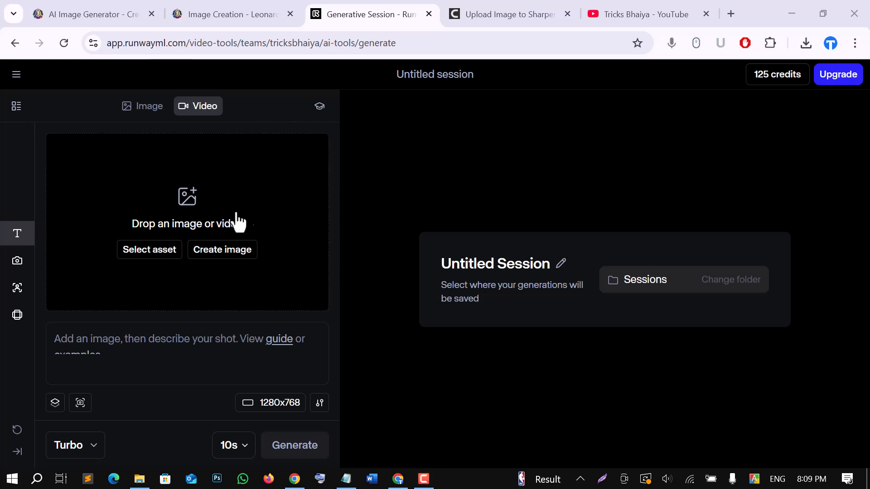
pyautogui.click(194, 209)
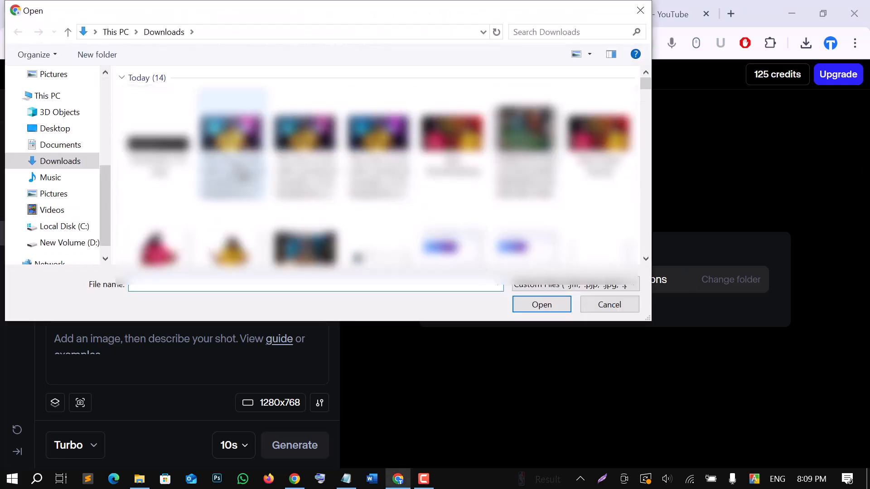
pyautogui.click(233, 164)
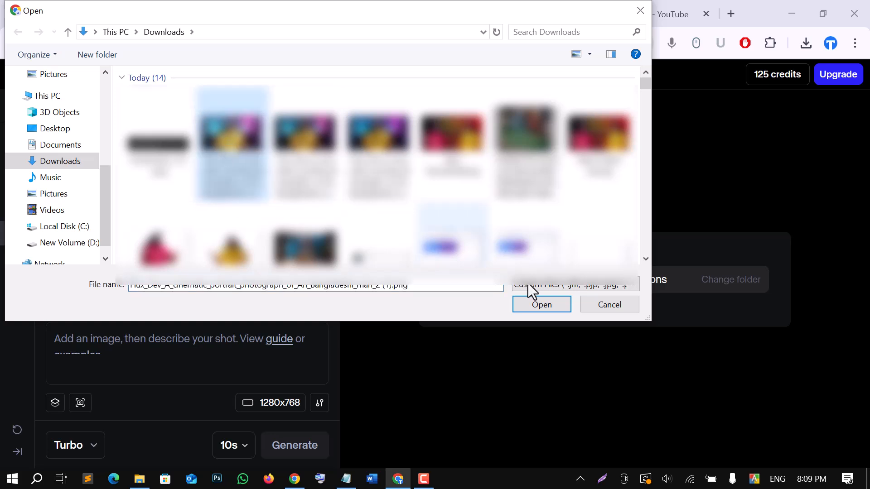
pyautogui.click(544, 304)
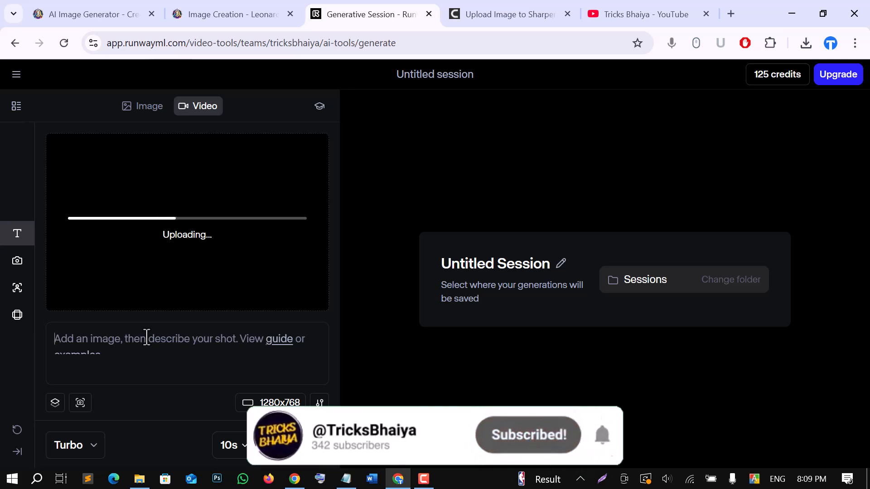
# Paste a prompt describing the man sitting in his studio, explaining something with his hands, with no camera zoom.
pyautogui.click(153, 335)
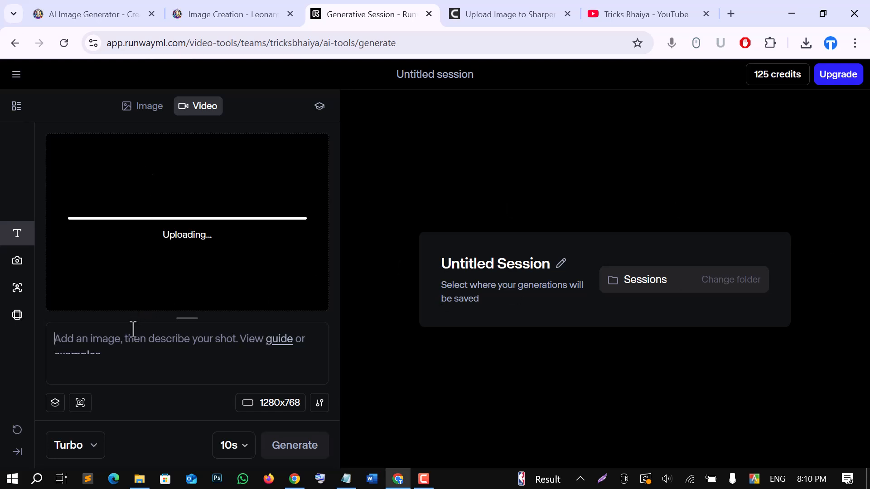
pyautogui.click(107, 337)
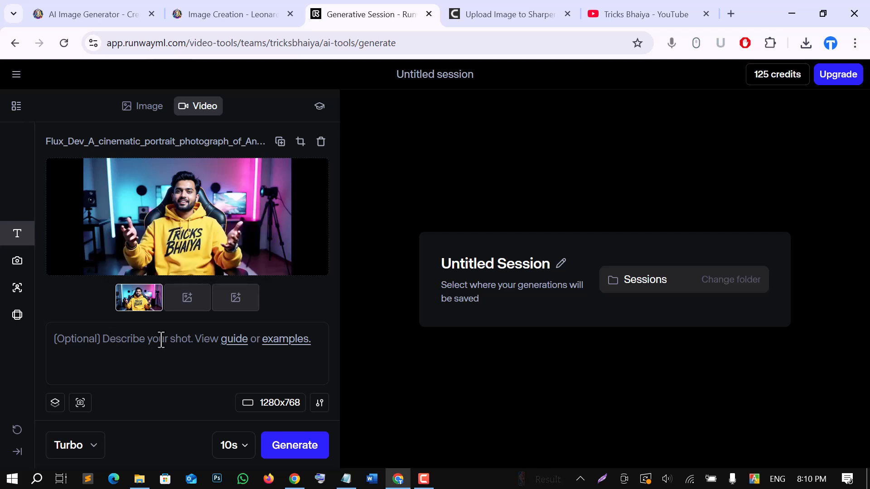
pyautogui.rightClick(80, 337)
pyautogui.click(132, 261)
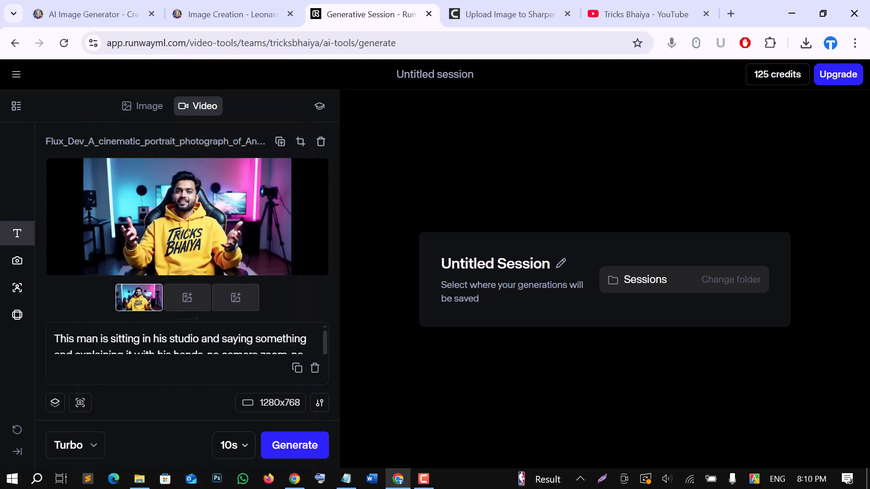
# Generate a 10-second video with the Gen-3 Alpha Turbo model.
pyautogui.click(94, 446)
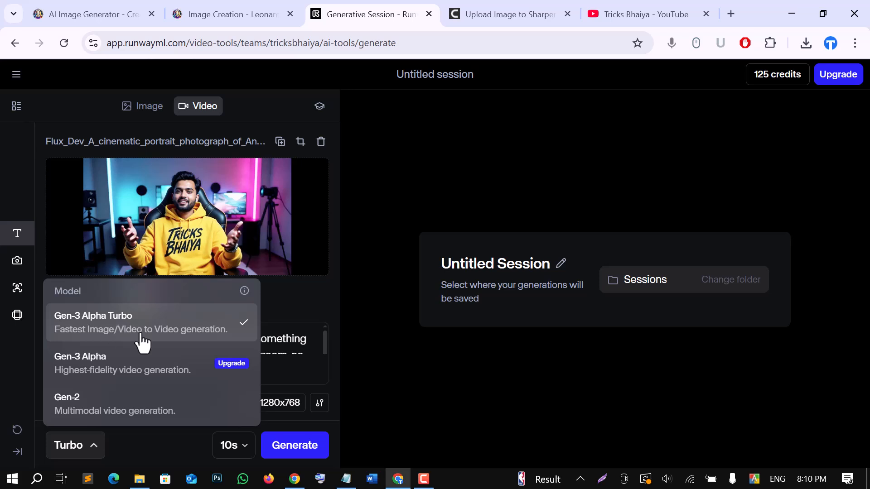
pyautogui.click(95, 450)
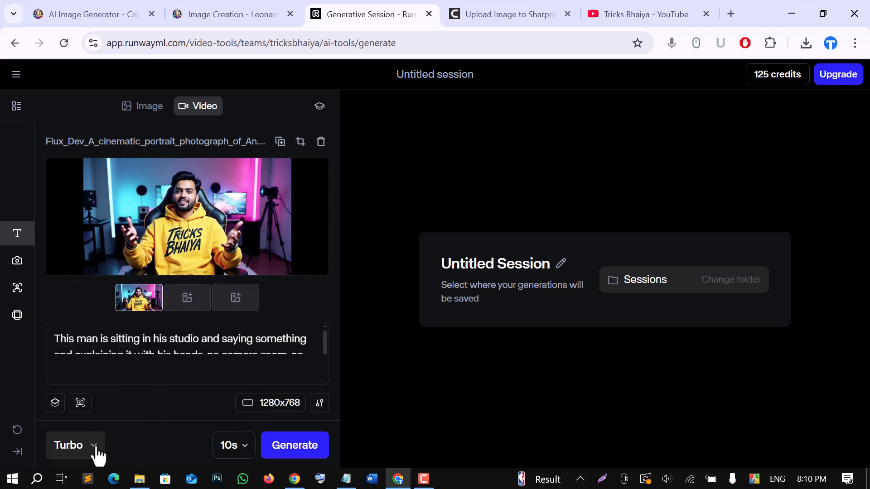
pyautogui.click(231, 448)
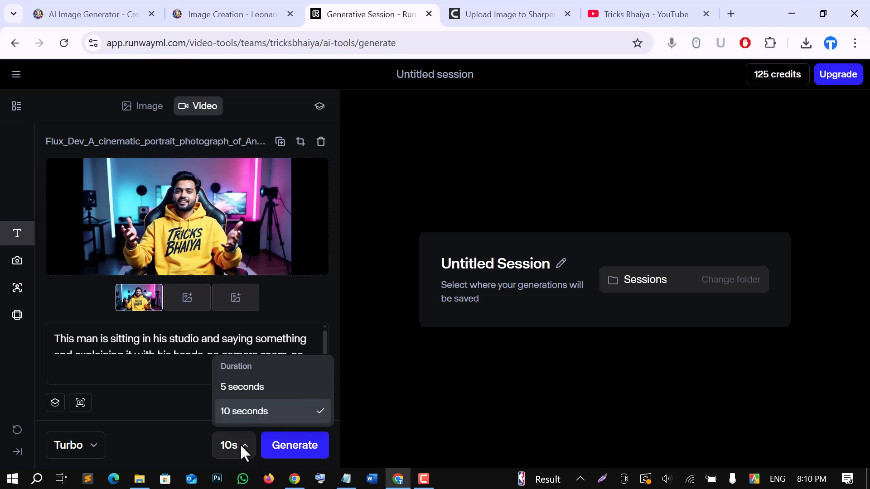
pyautogui.click(243, 411)
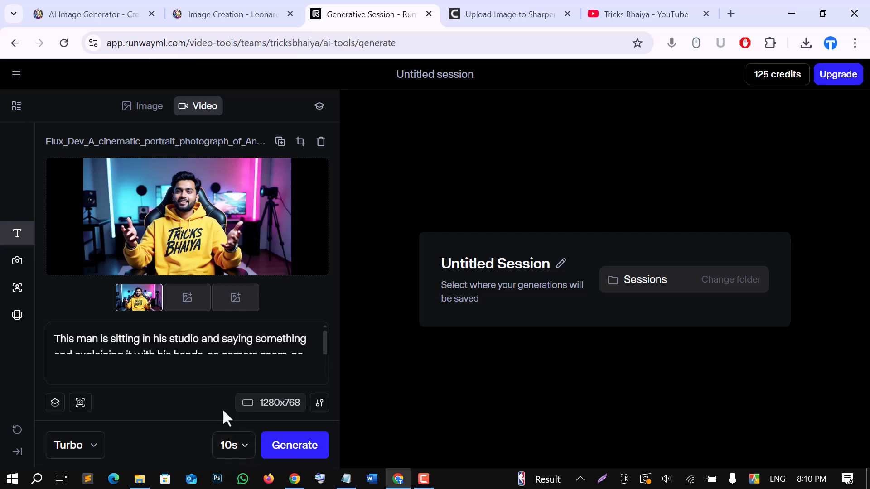
pyautogui.click(295, 449)
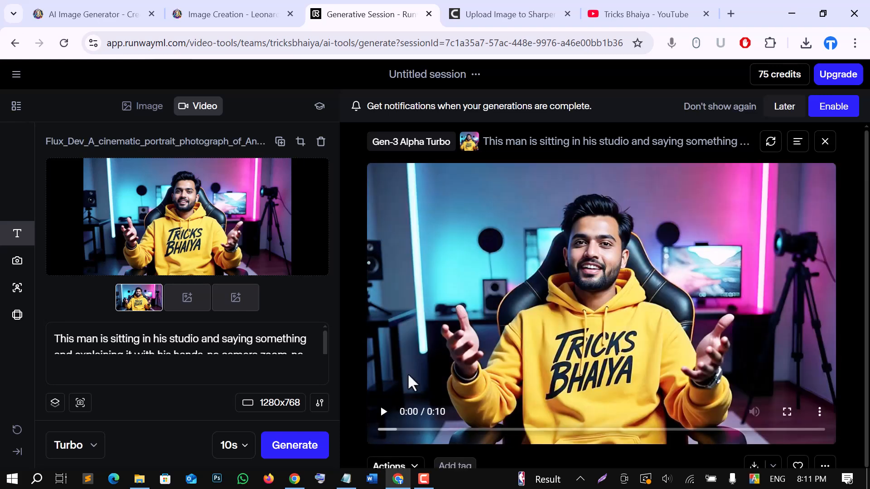
# Play the generated video and download it.
pyautogui.click(383, 412)
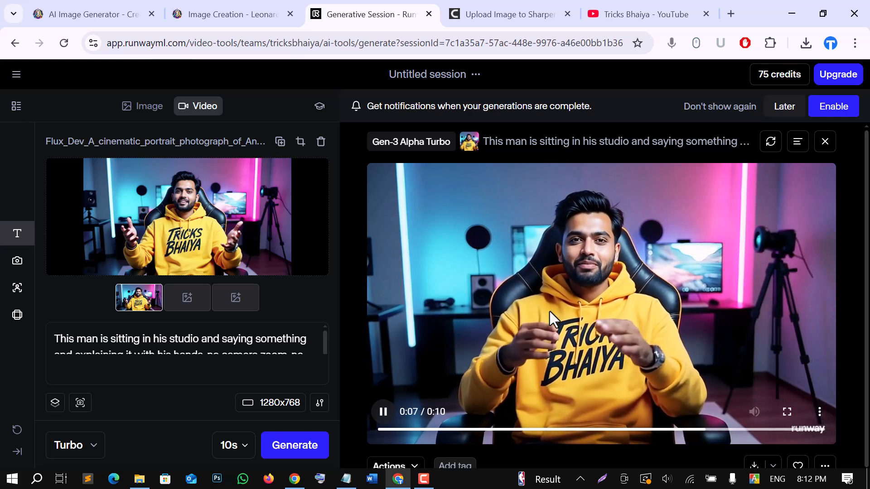
pyautogui.scroll(-1, 679, 344)
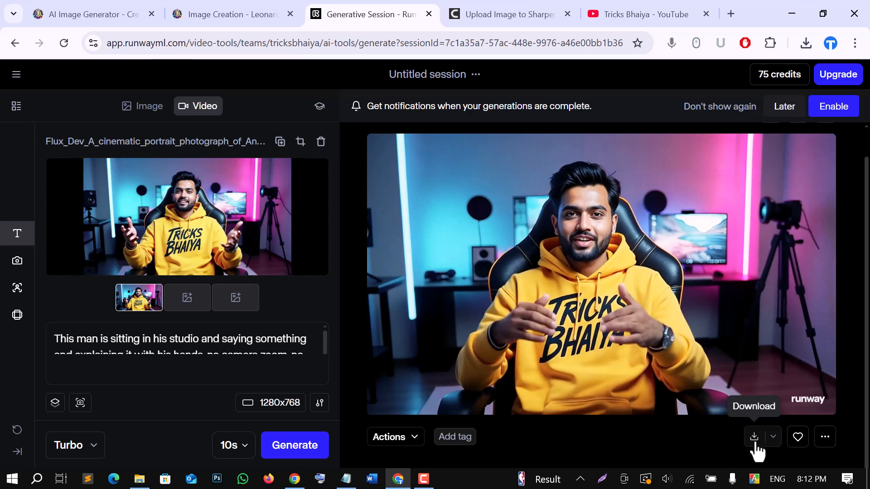
pyautogui.click(755, 445)
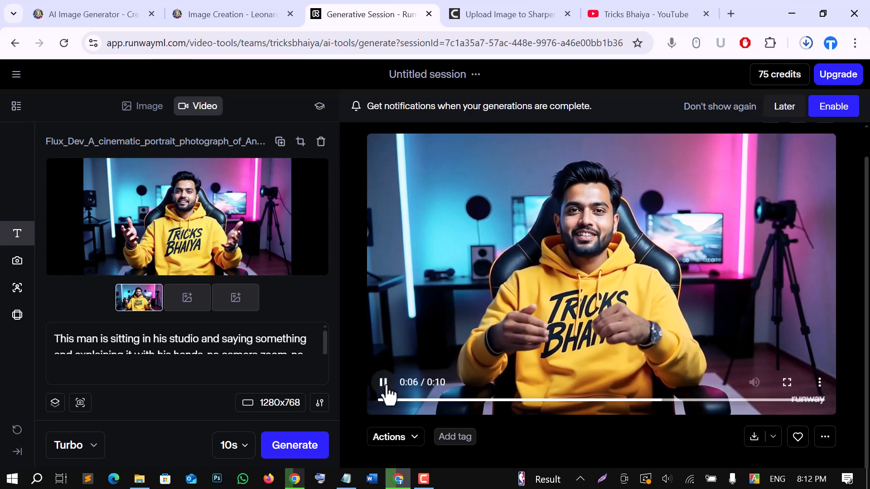
pyautogui.click(560, 311)
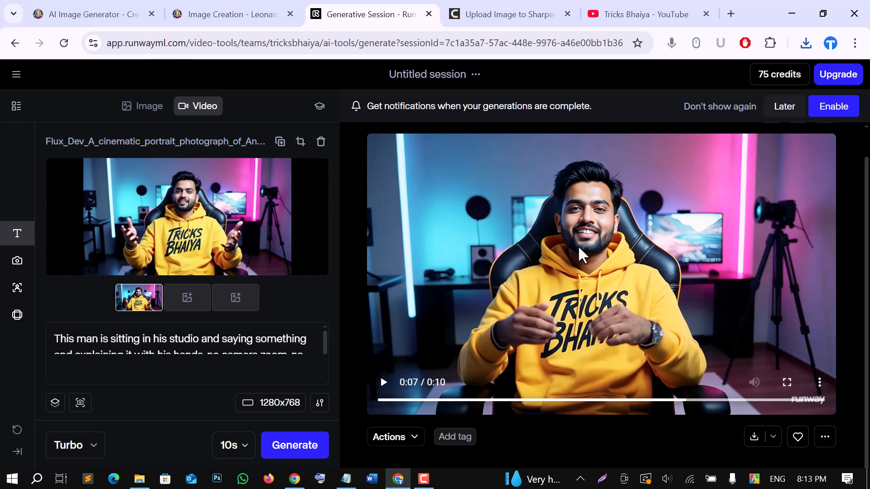
# Switch to the Tricks Bhaiya YouTube channel tab and highlight the channel name.
pyautogui.click(631, 11)
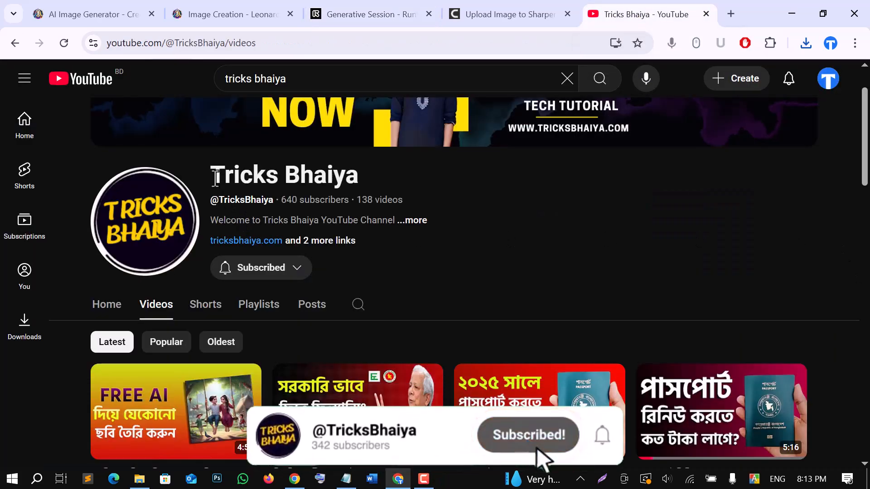
pyautogui.moveTo(212, 176); pyautogui.dragTo(392, 177)
pyautogui.click(462, 189)
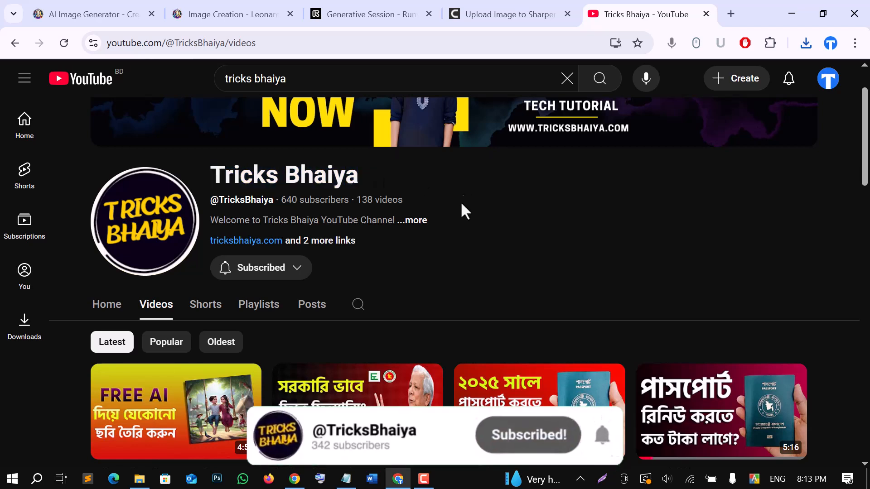